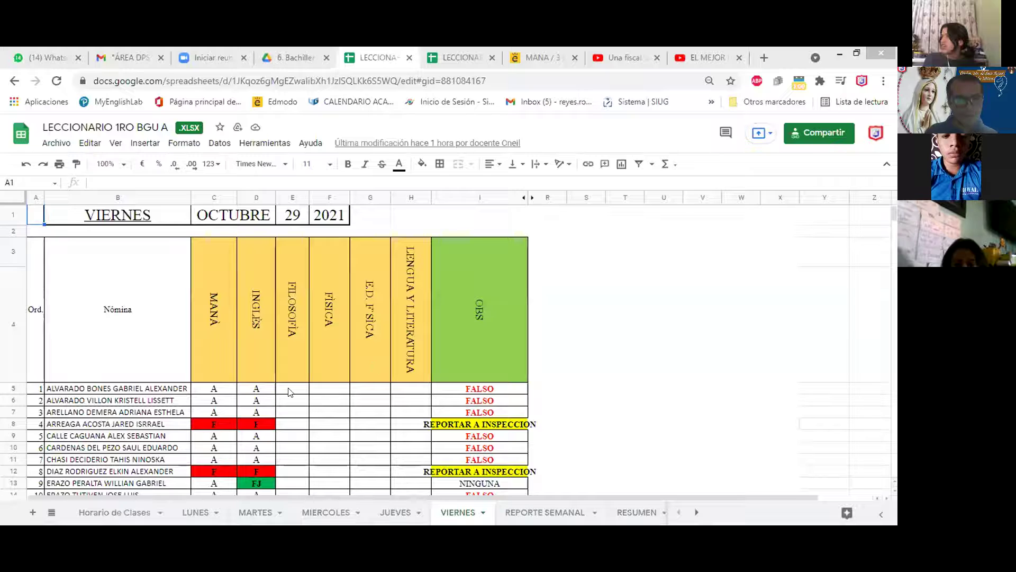
Enter A in cell E5 and fill it down the FILOSOFÍA column for all the listed students.
left_click(288, 392)
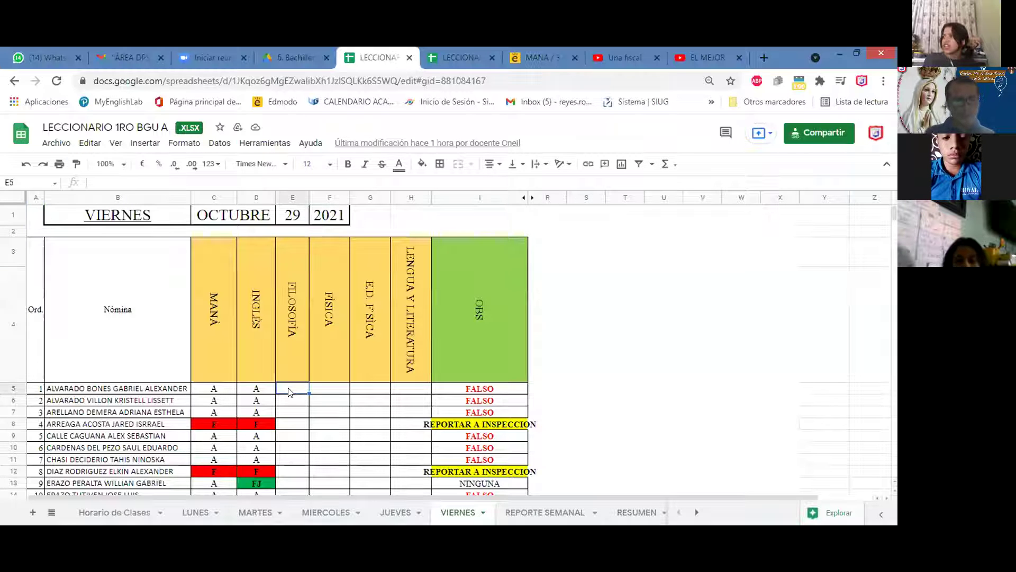
type("A")
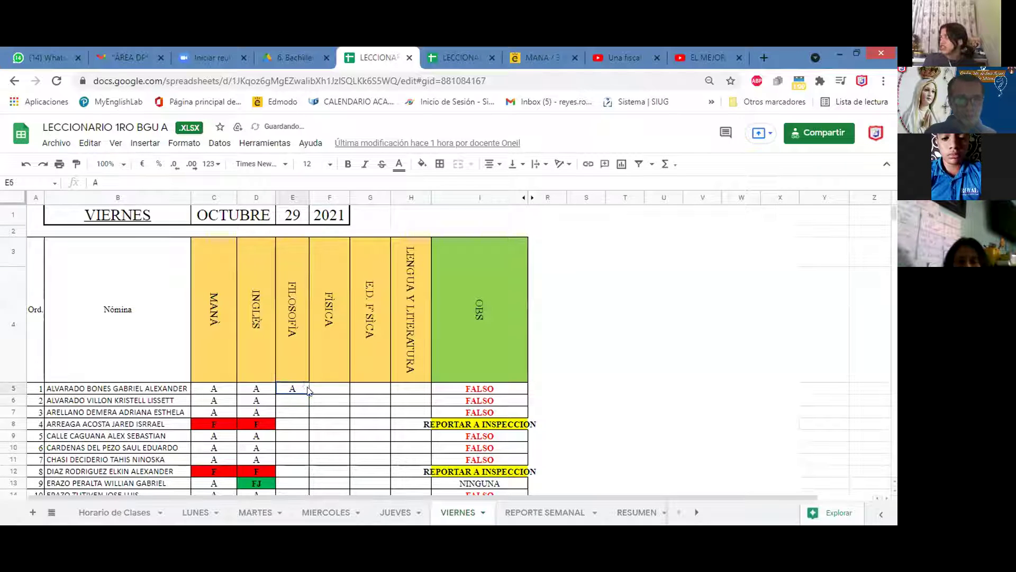
left_click_drag(309, 392, 296, 337)
scroll(295, 333, "up", 8)
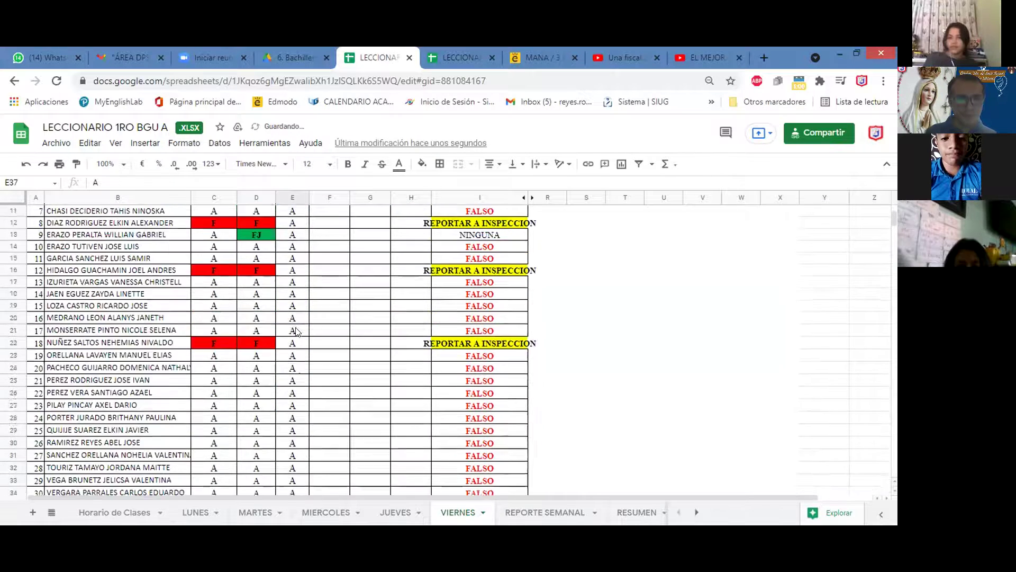
Mark student 4 with F in the FILOSOFÍA column, cell E8.
left_click(158, 353)
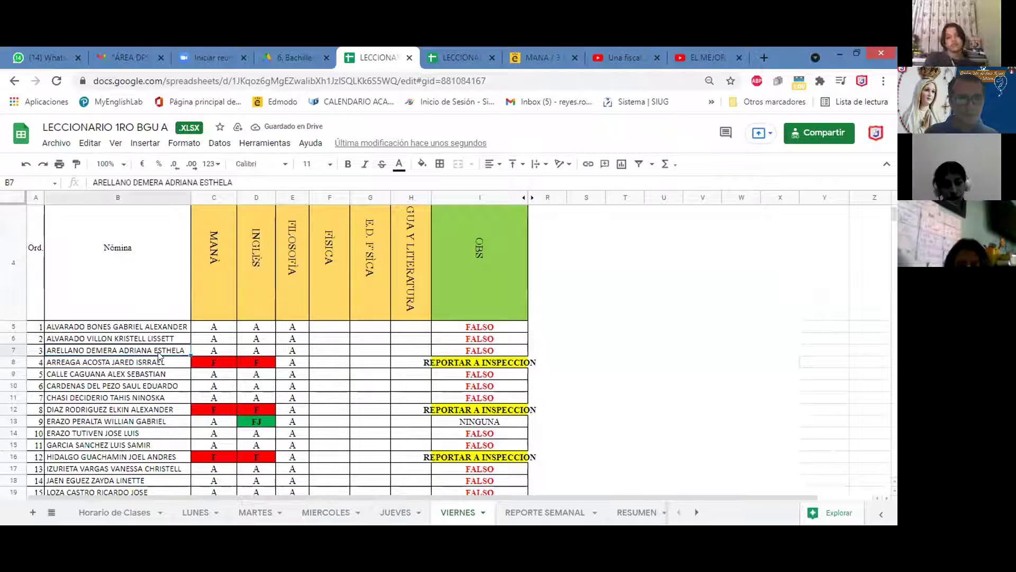
left_click(281, 360)
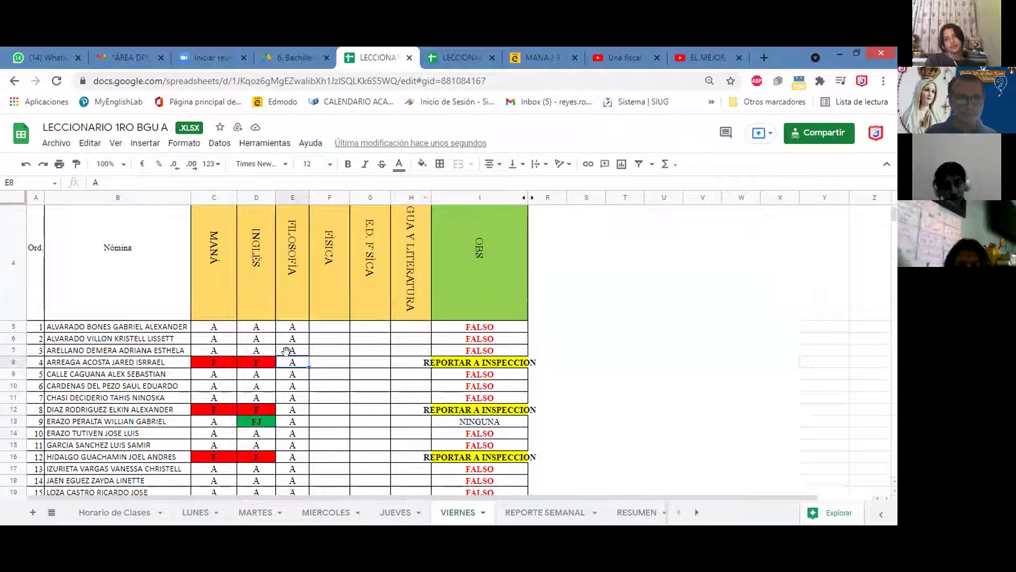
type("F")
key("Return")
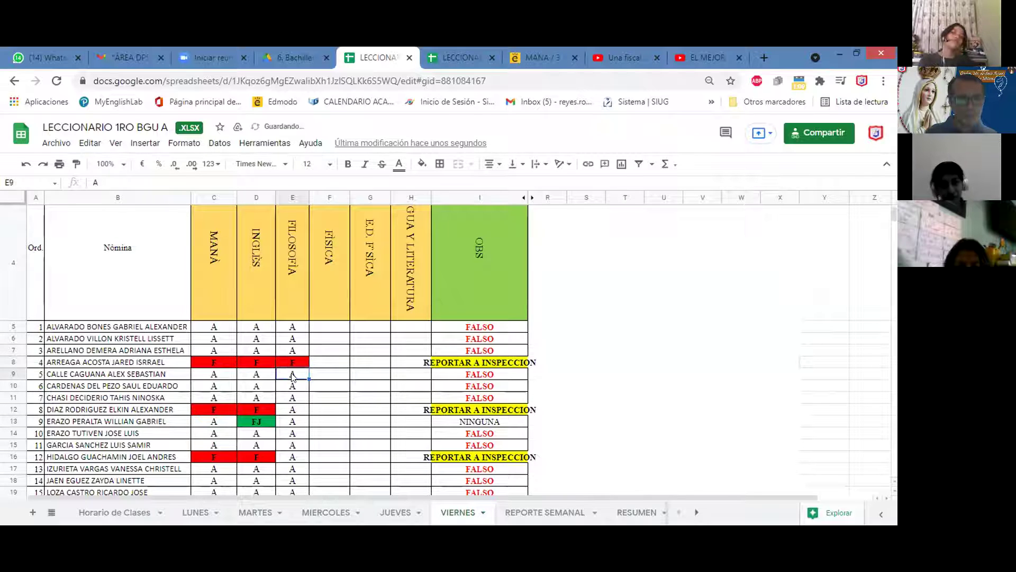
Mark student 6 with F in the FILOSOFÍA column, cell E10.
left_click(163, 376)
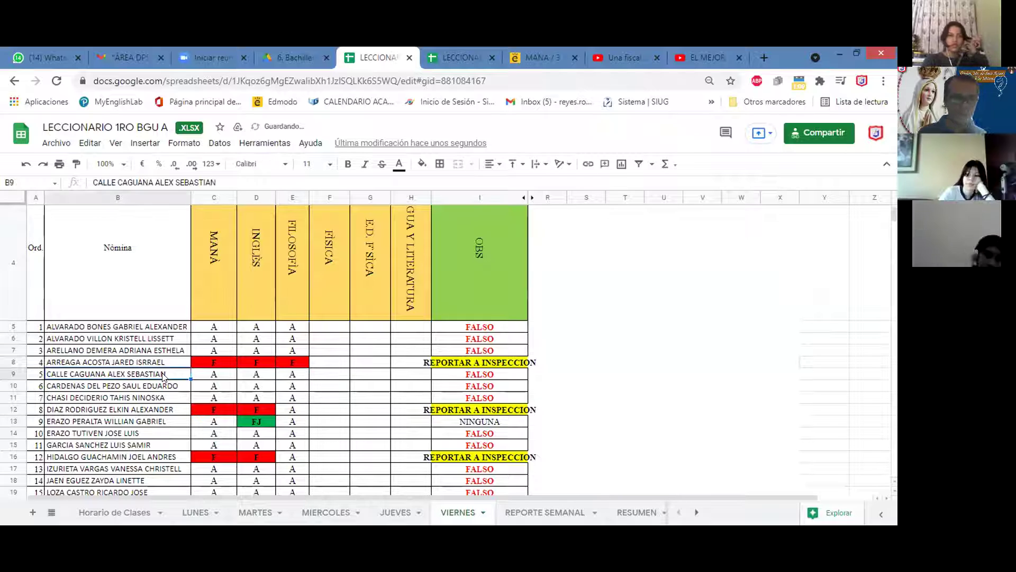
key("Down")
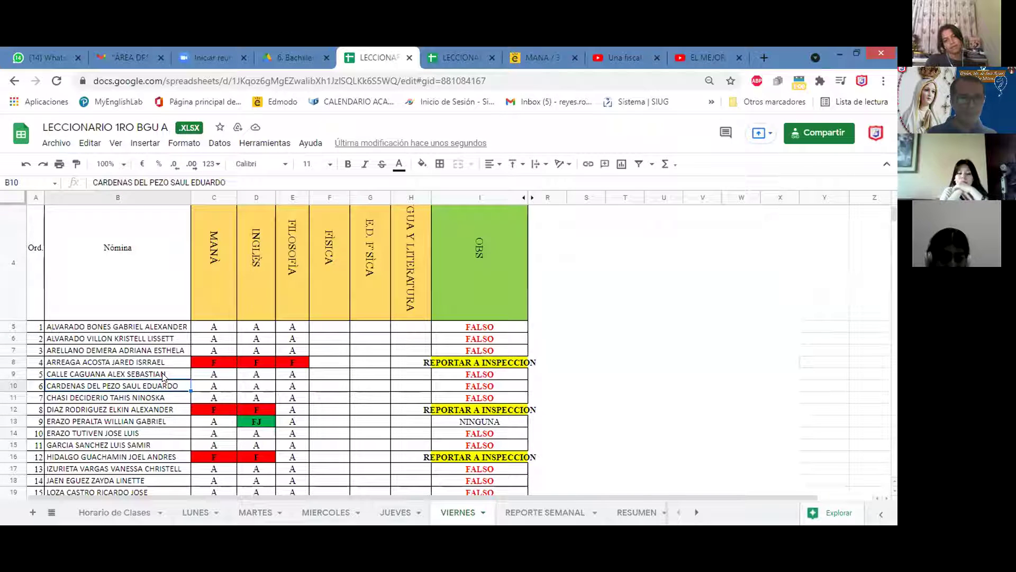
key("Right")
key("Right")
key("Right")
type("F")
key("Return")
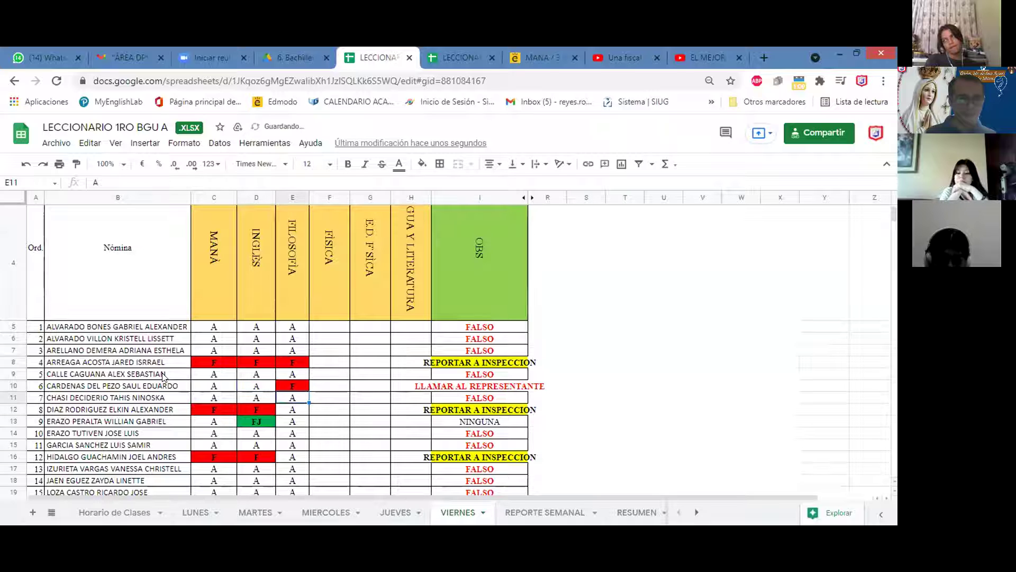
Mark student 8 with F in the FILOSOFÍA column, cell E12.
key("Down")
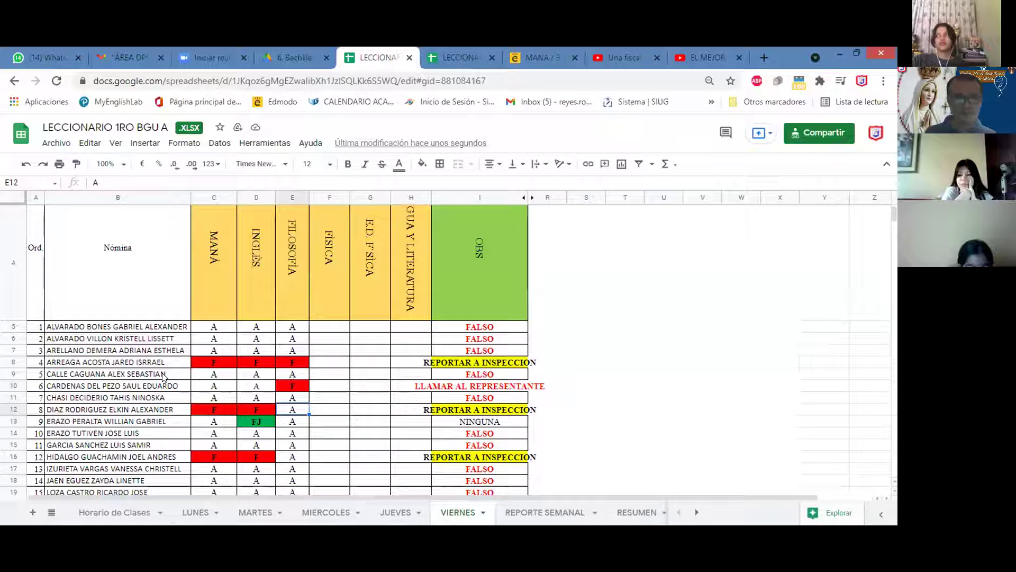
type("F")
key("Return")
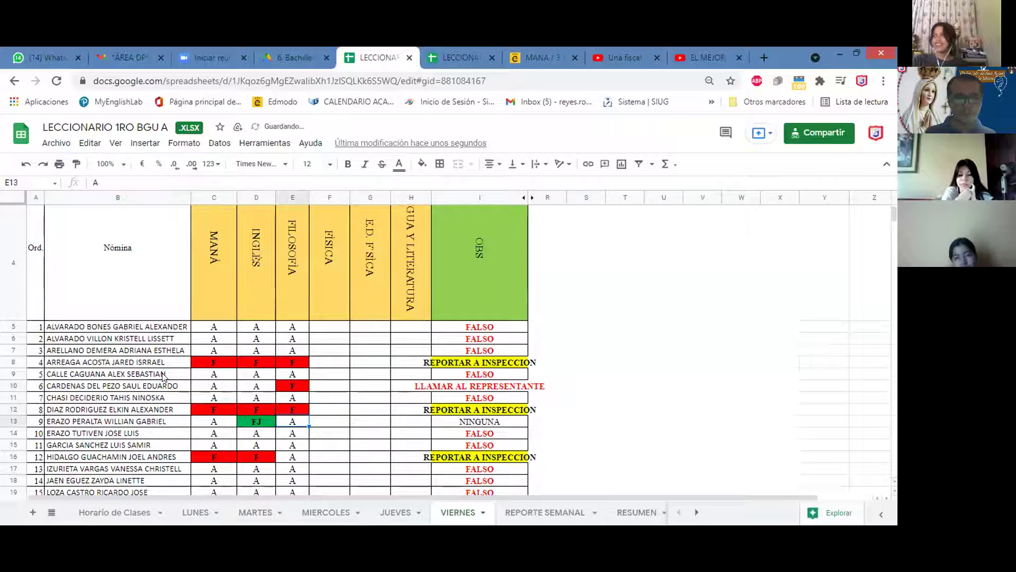
Set student 6's FILOSOFÍA attendance in cell E10 back to A.
key("Up")
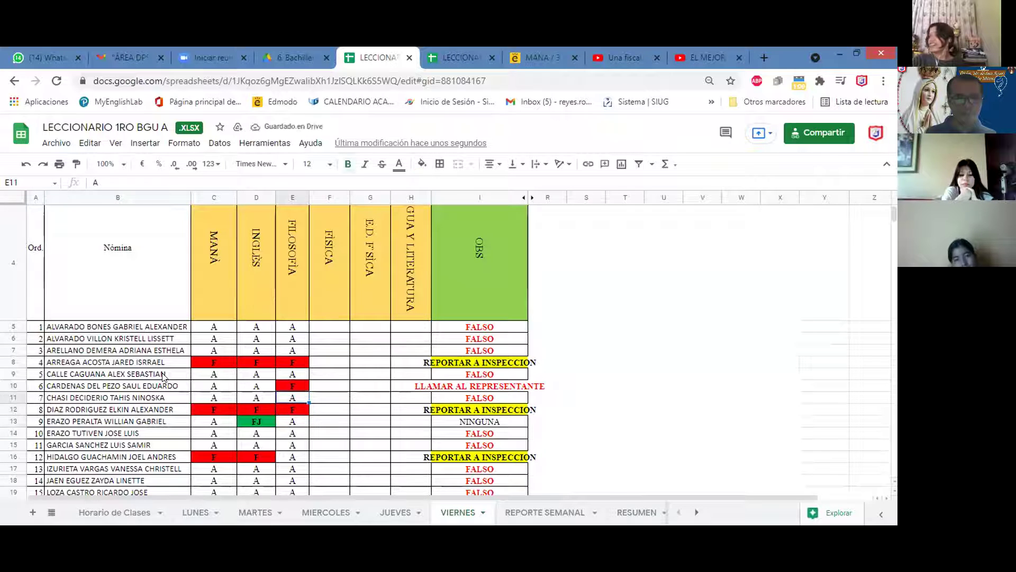
key("Down")
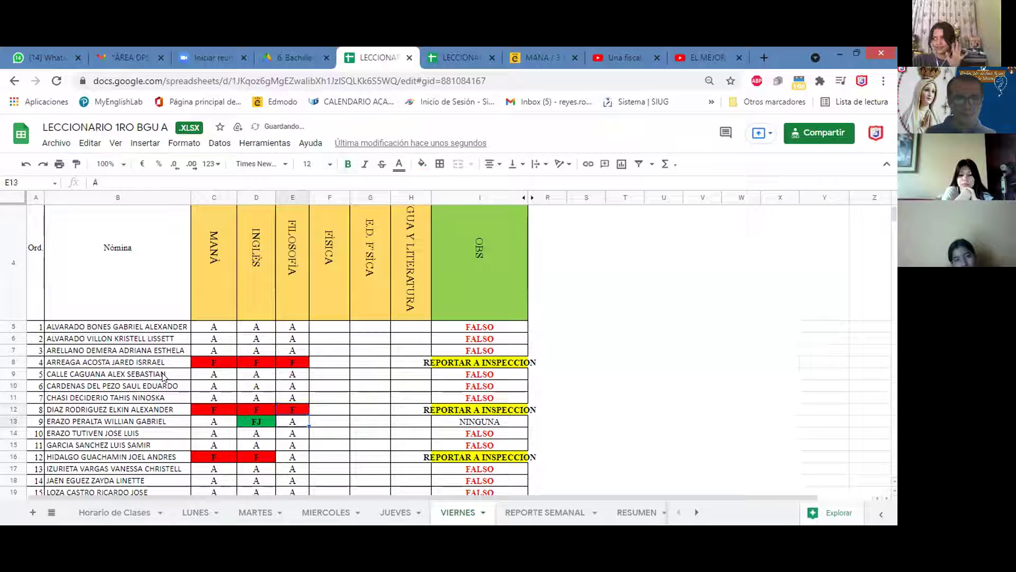
key("Up")
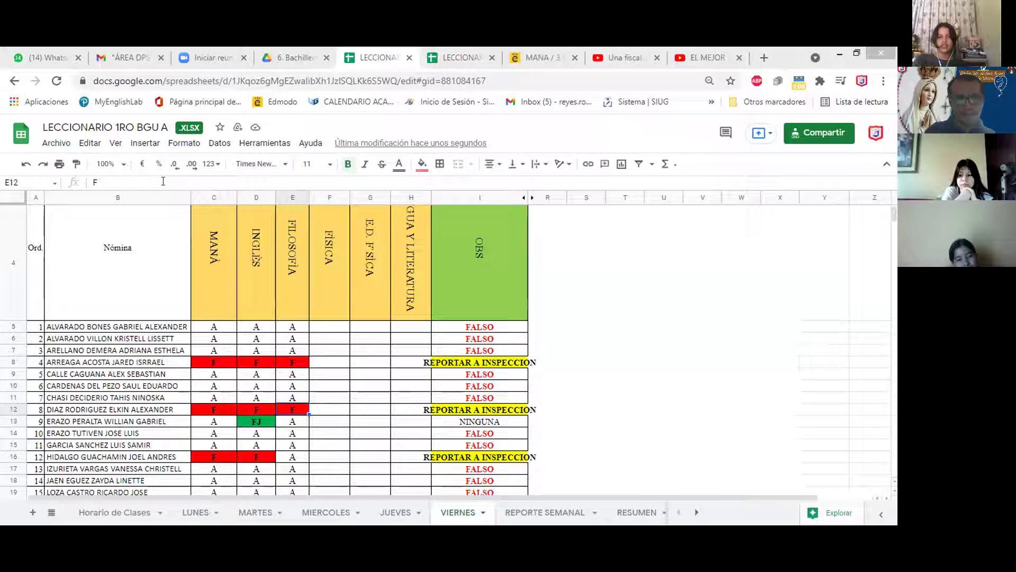
Mark student 9 with F in the FILOSOFÍA column, cell E13.
left_click(289, 425)
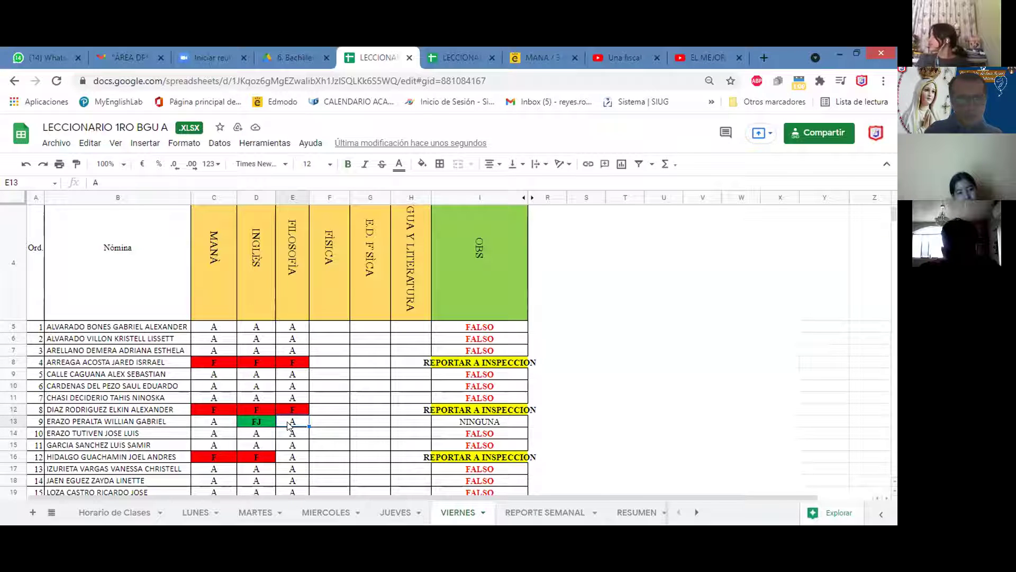
key("Down")
key("Up")
type("F")
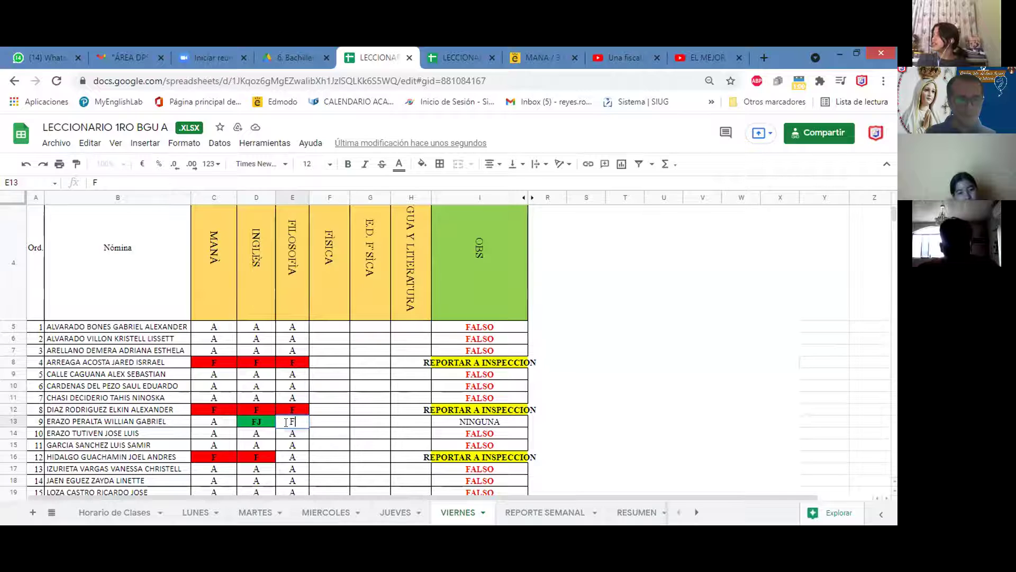
key("Return")
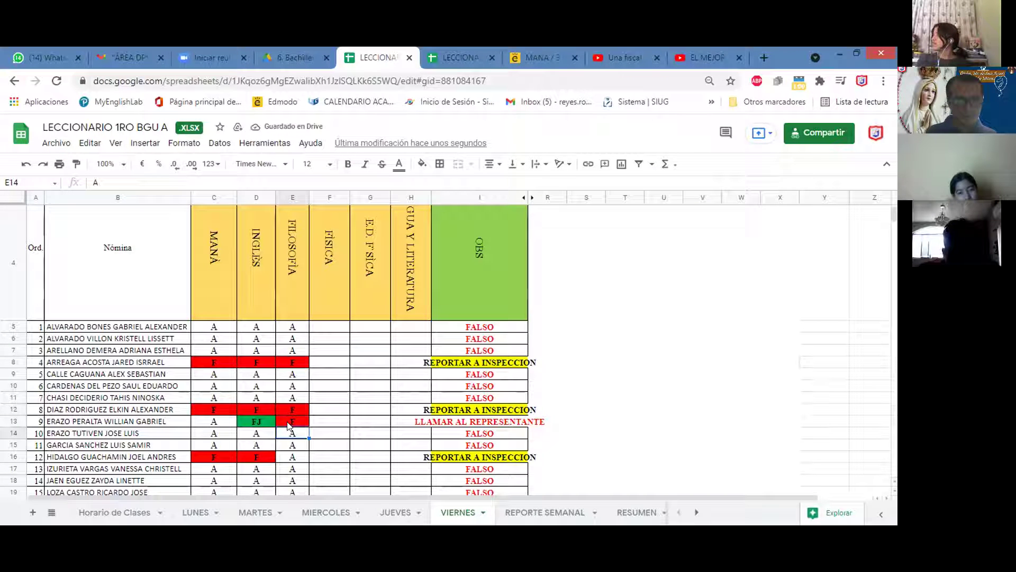
Set student 8's FILOSOFÍA attendance in cell E12 back to A.
key("Up")
key("Up")
type("A")
key("Return")
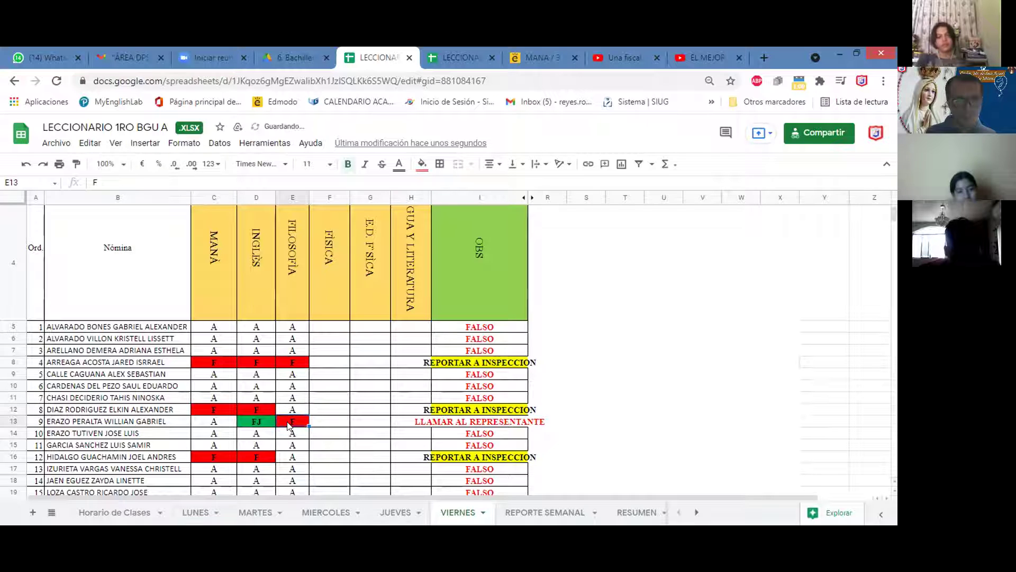
Mark student 12 with F in the FILOSOFÍA column, cell E16.
key("Down")
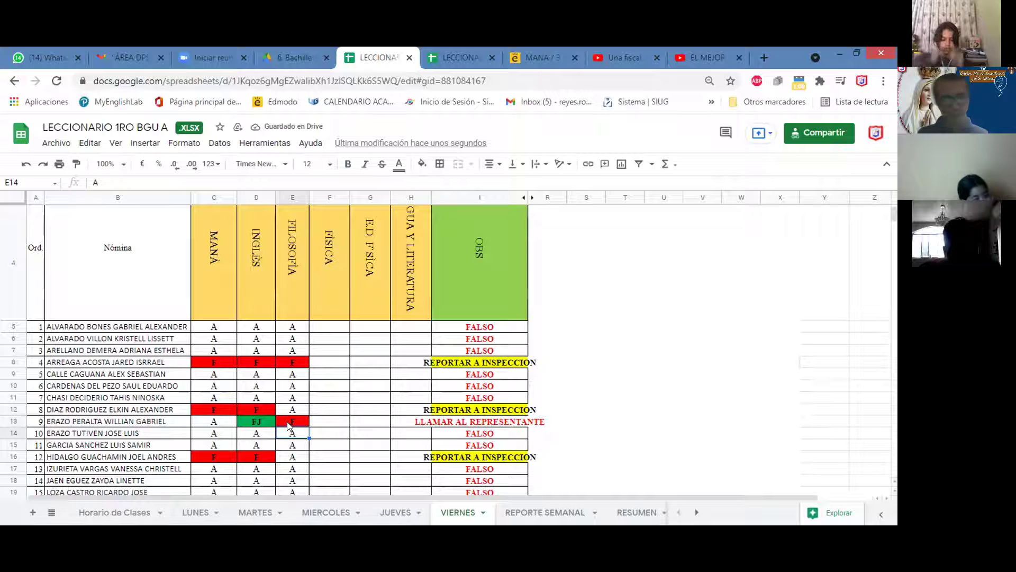
key("Down")
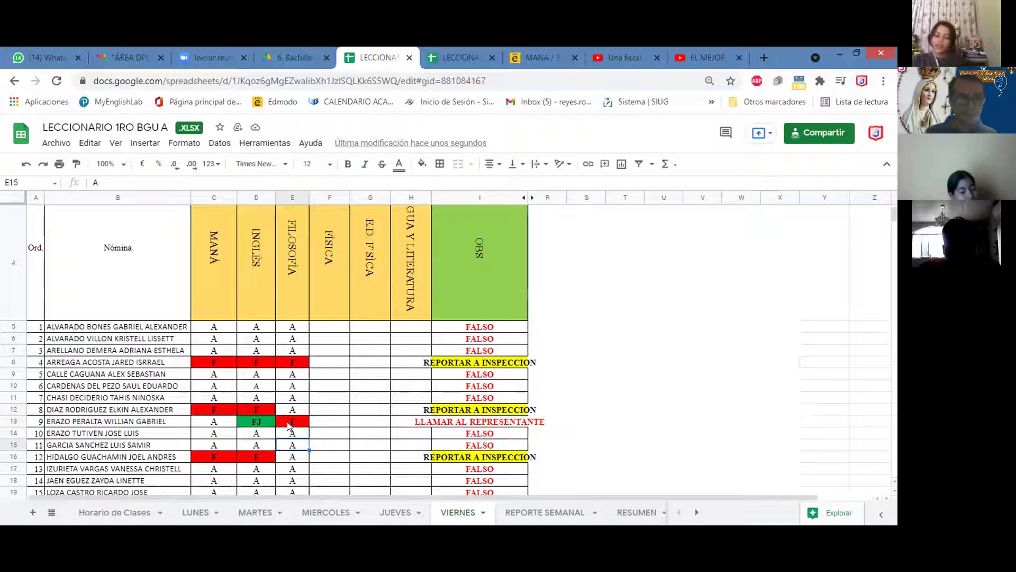
key("Down")
key("Down")
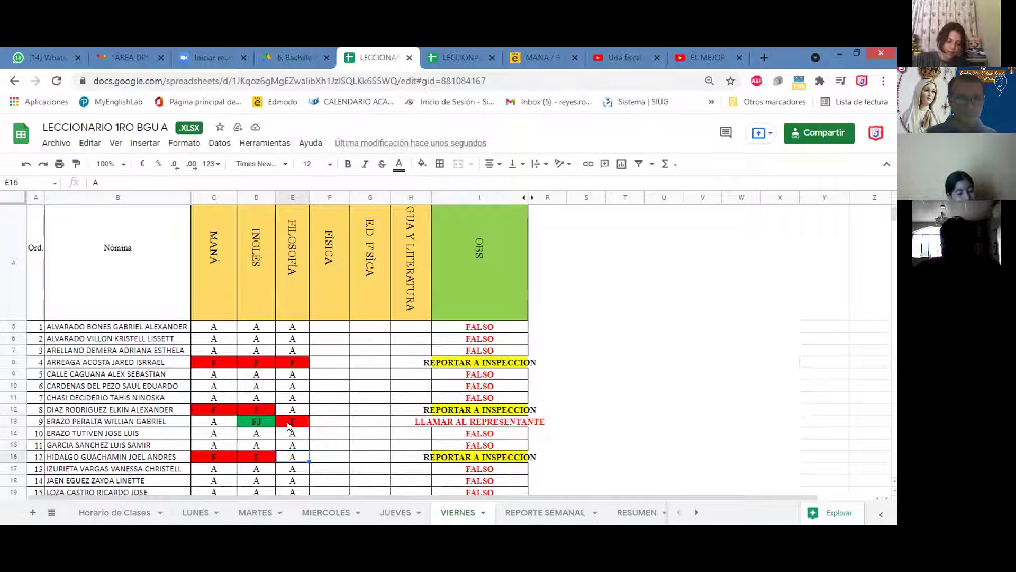
key("Up")
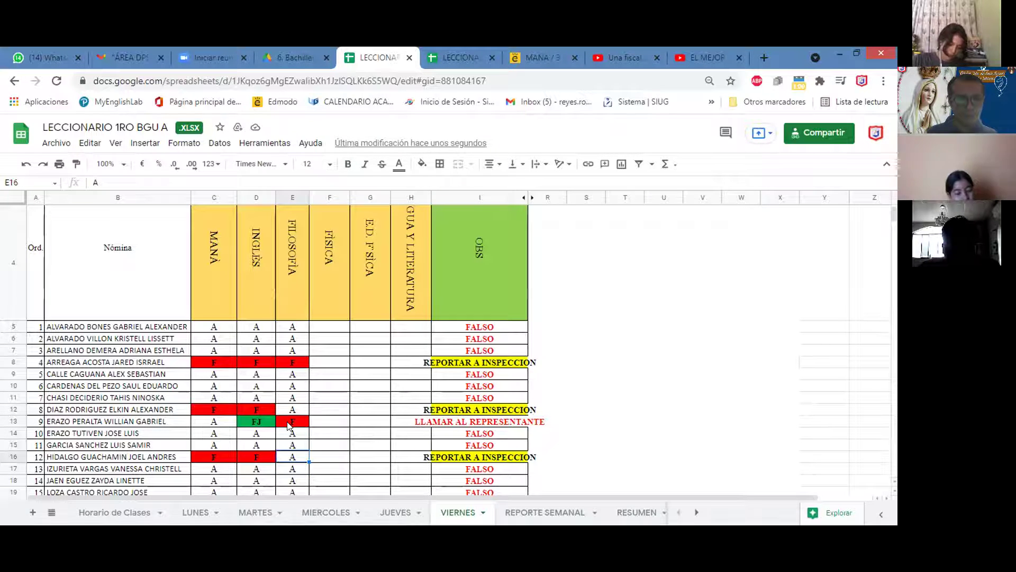
type("F")
key("Return")
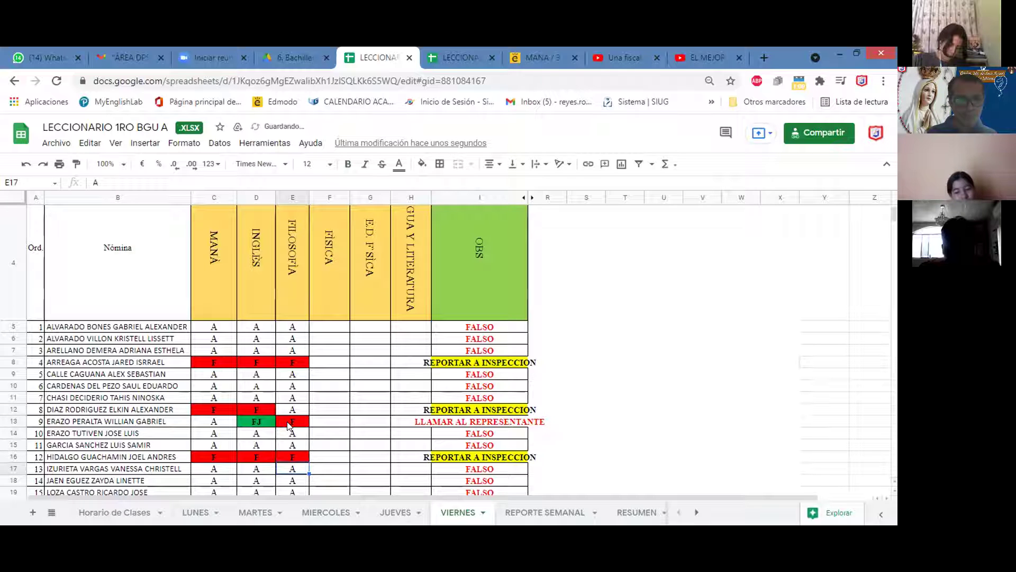
Go through the FILOSOFÍA attendance student by student down to student 25 and mark that student with F in cell E29.
key("Down")
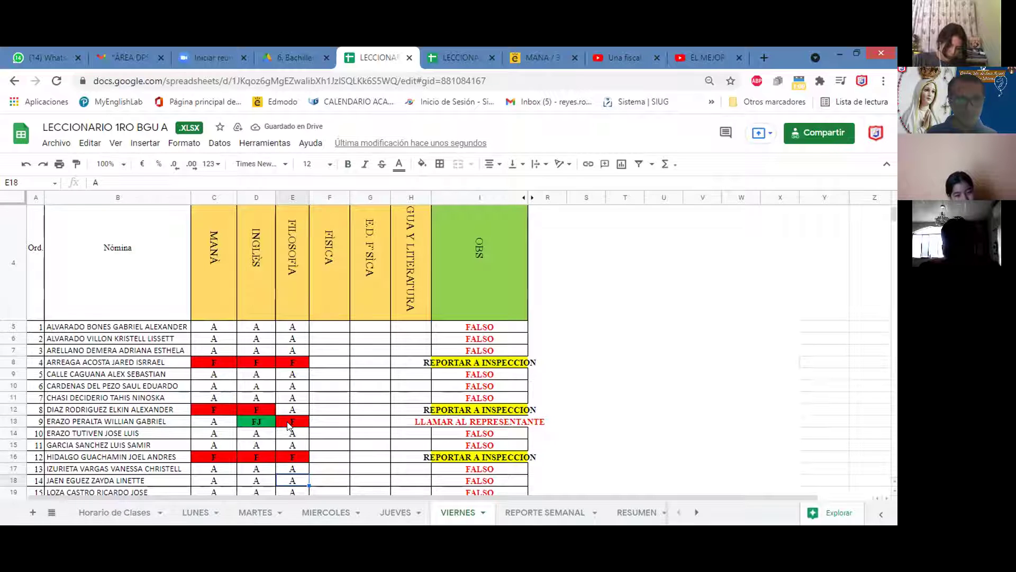
key("Down")
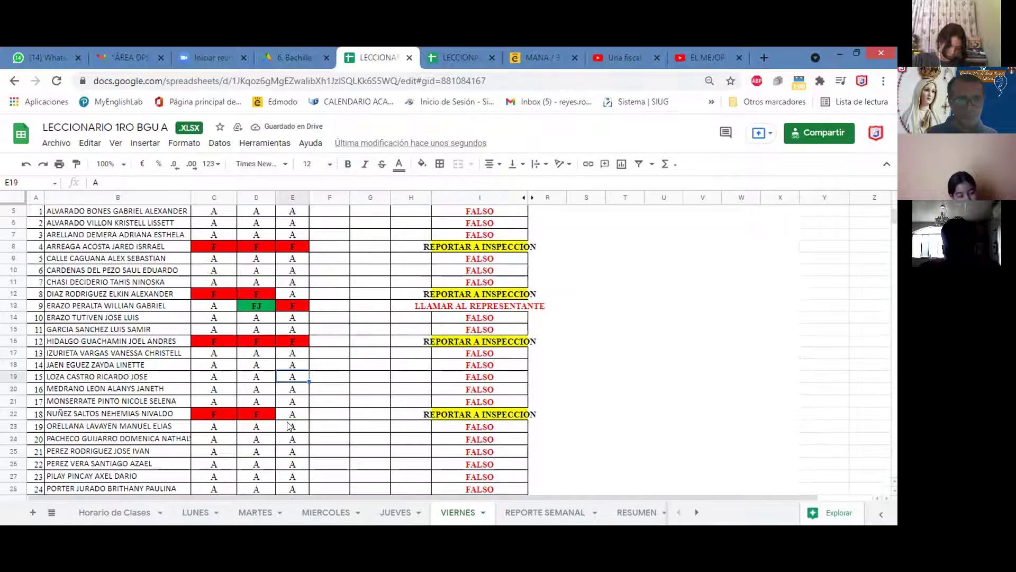
key("Down")
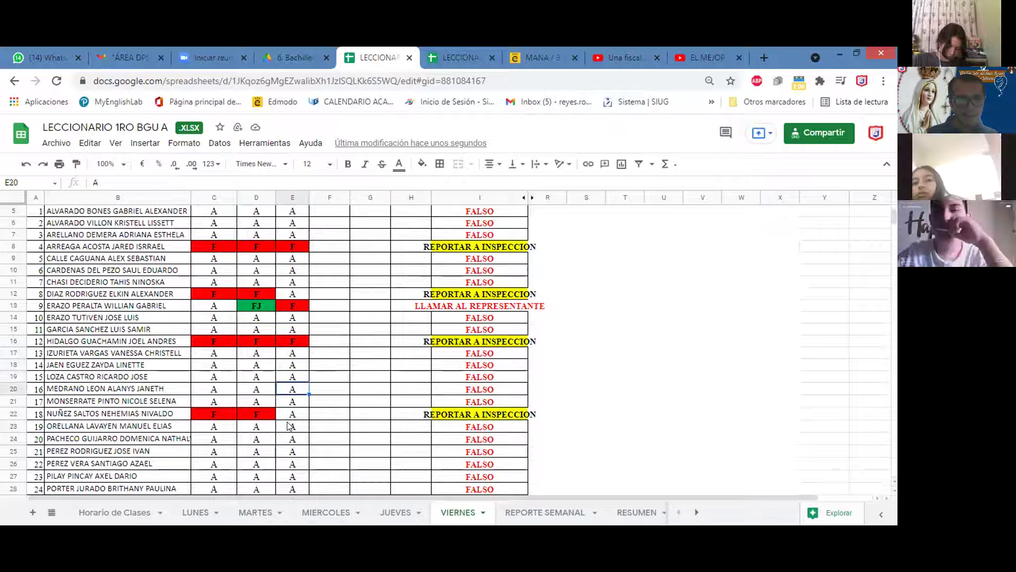
key("Down")
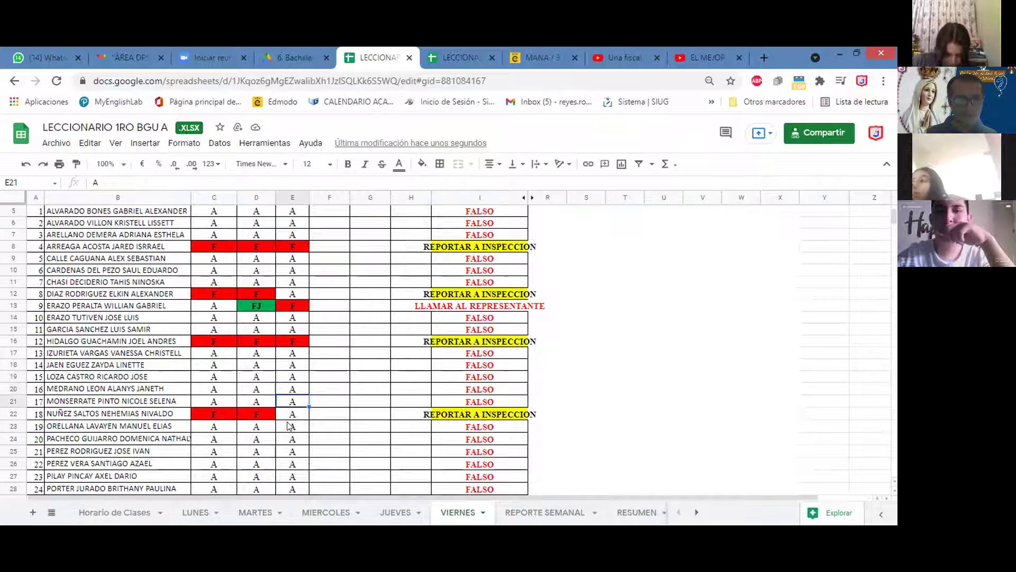
key("Down")
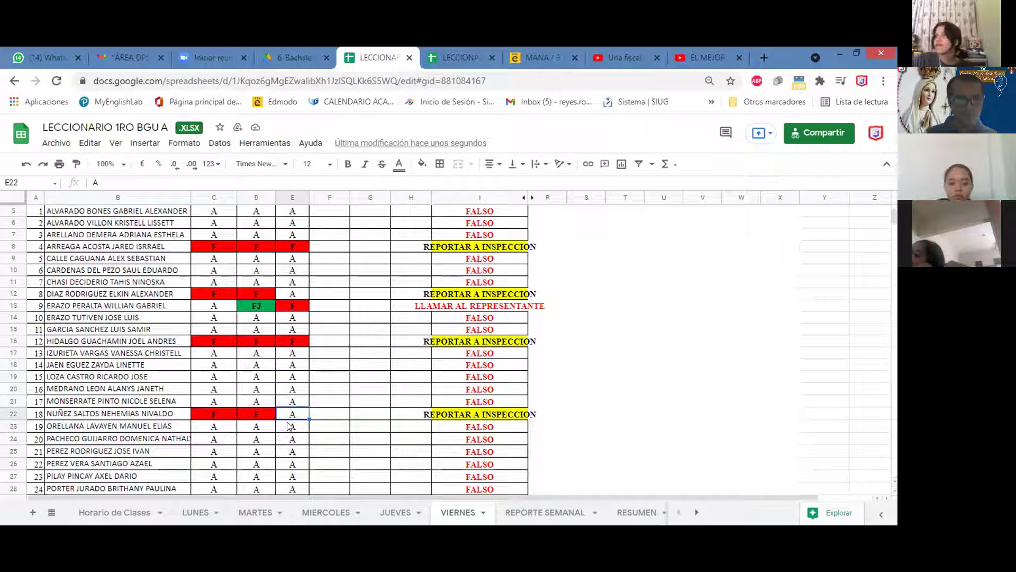
key("Down")
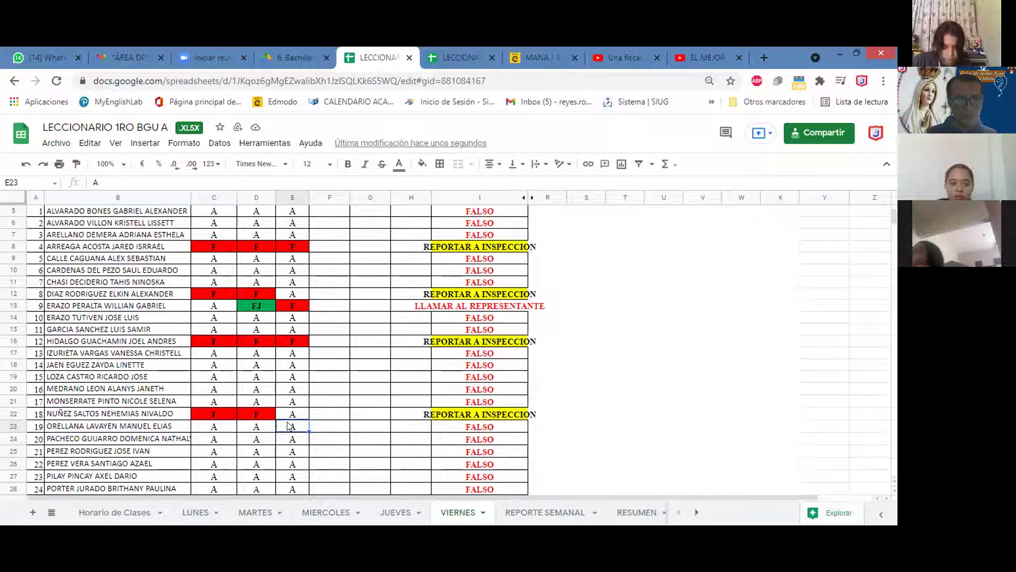
key("Down")
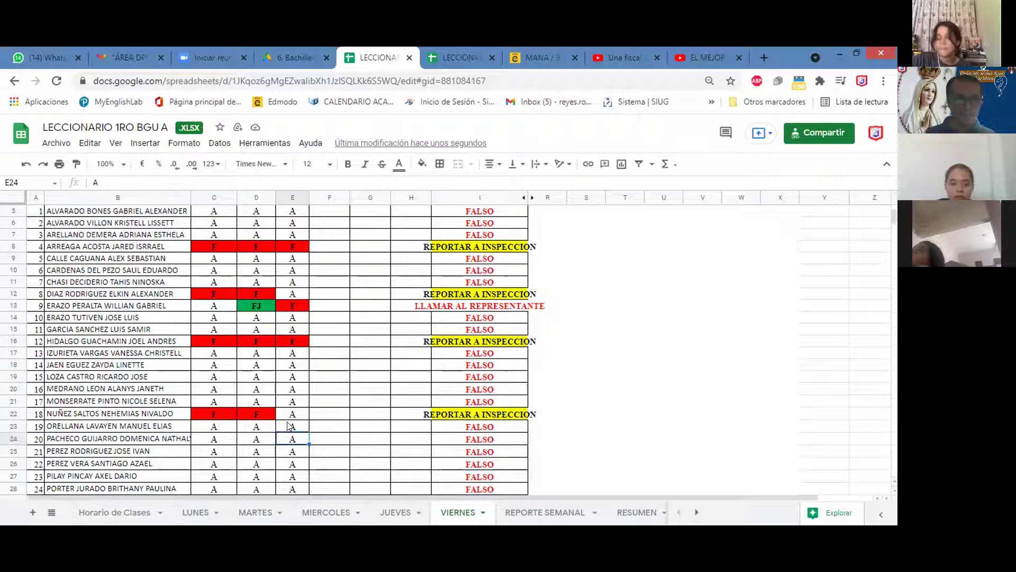
key("Down")
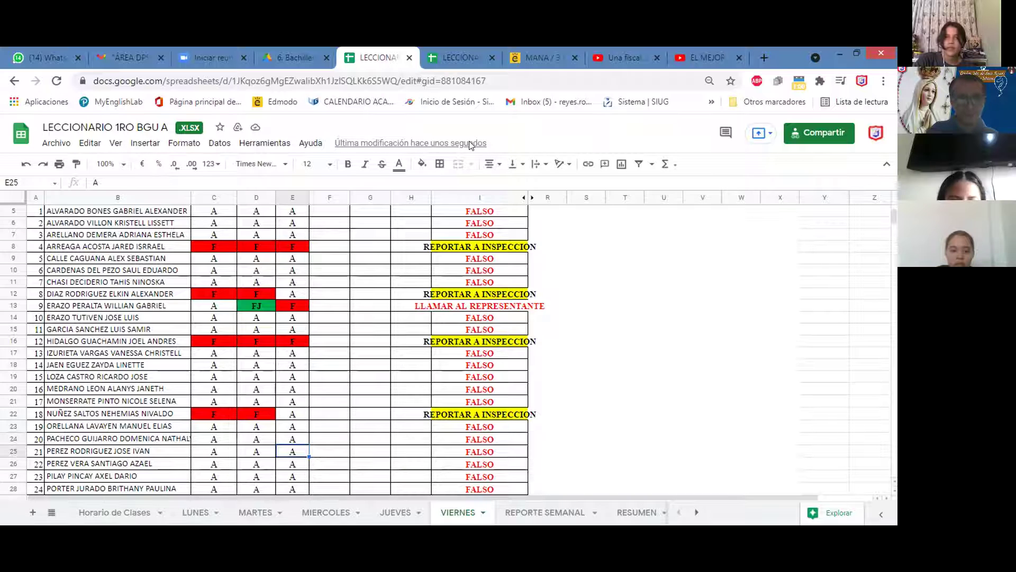
left_click(296, 465)
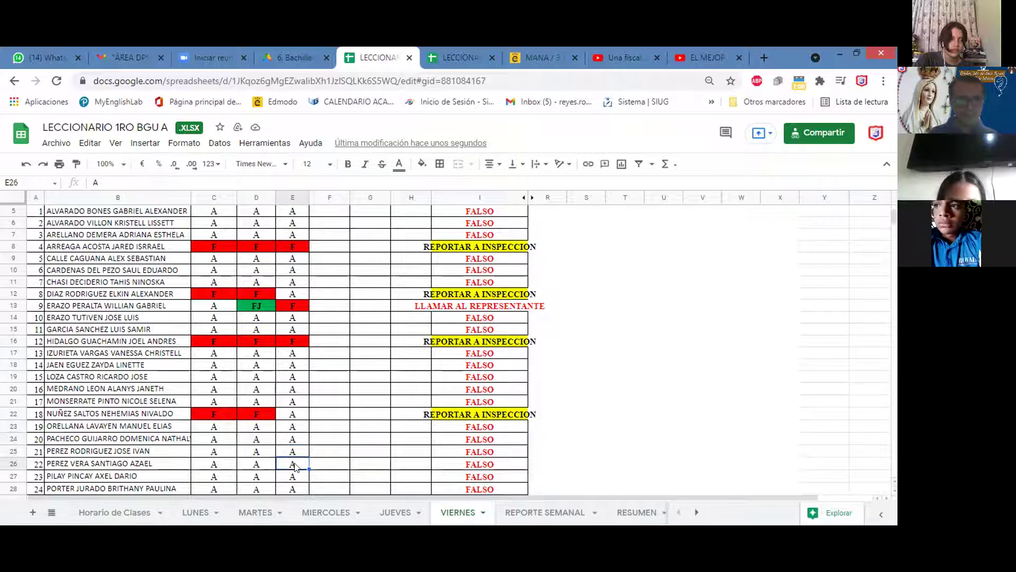
key("Down")
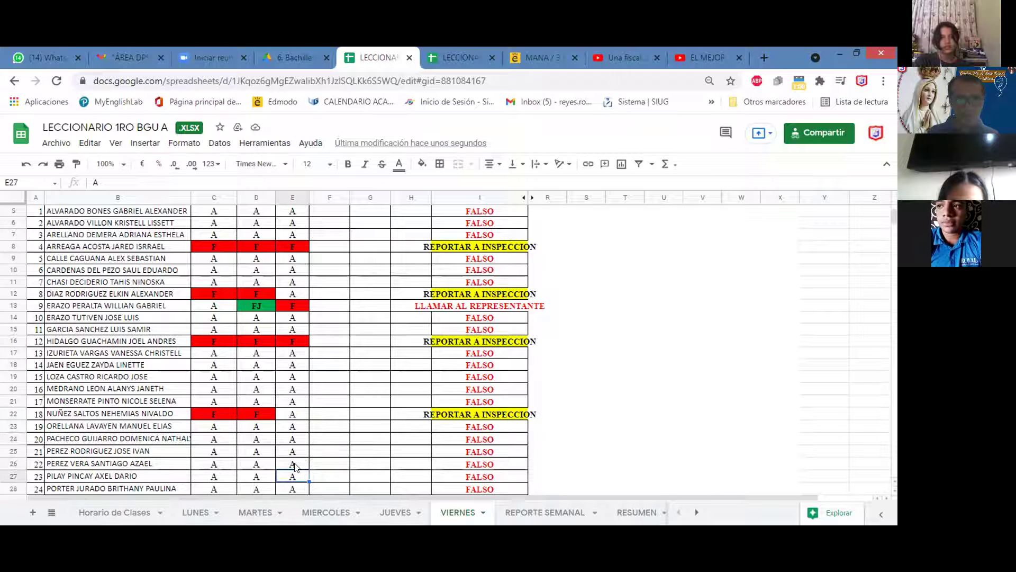
key("Down")
key("Down")
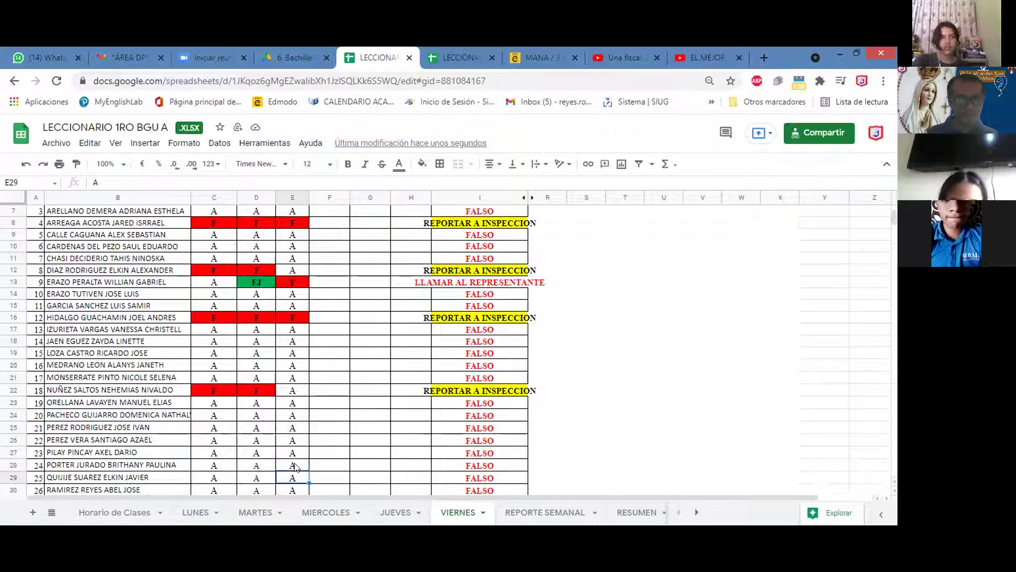
type("F")
key("Return")
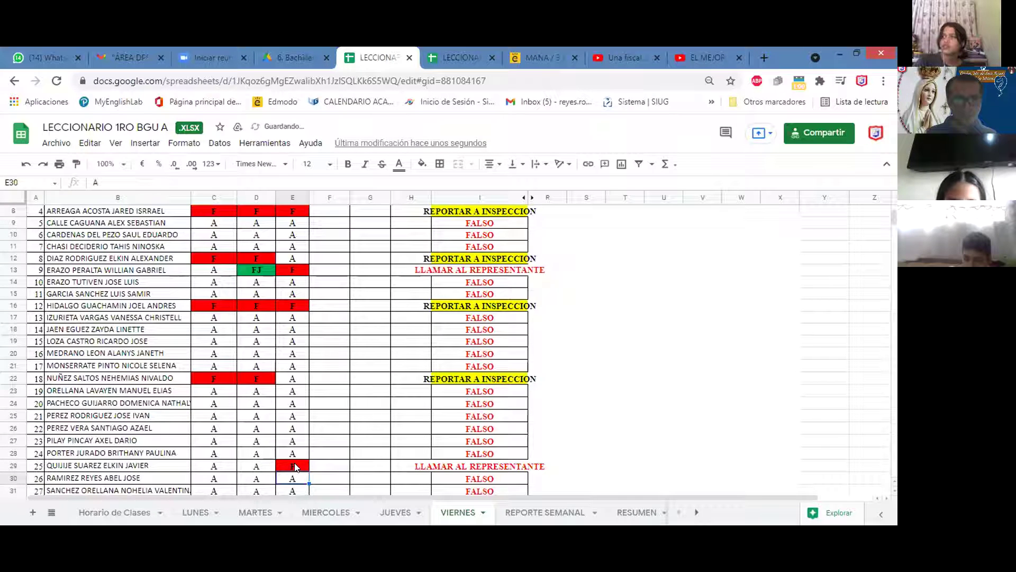
Set student 25's FILOSOFÍA attendance in cell E29 back to A.
left_click(296, 467)
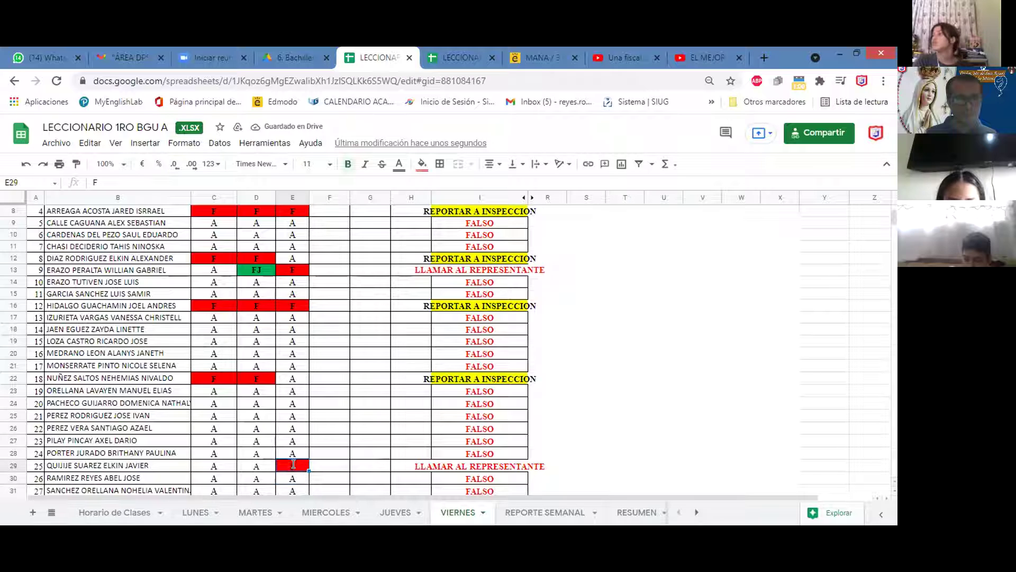
type("A")
key("Return")
Check the FILOSOFÍA attendance entries student by student from student 26 down to student 35, keeping A for student 32 in cell E36.
key("Down")
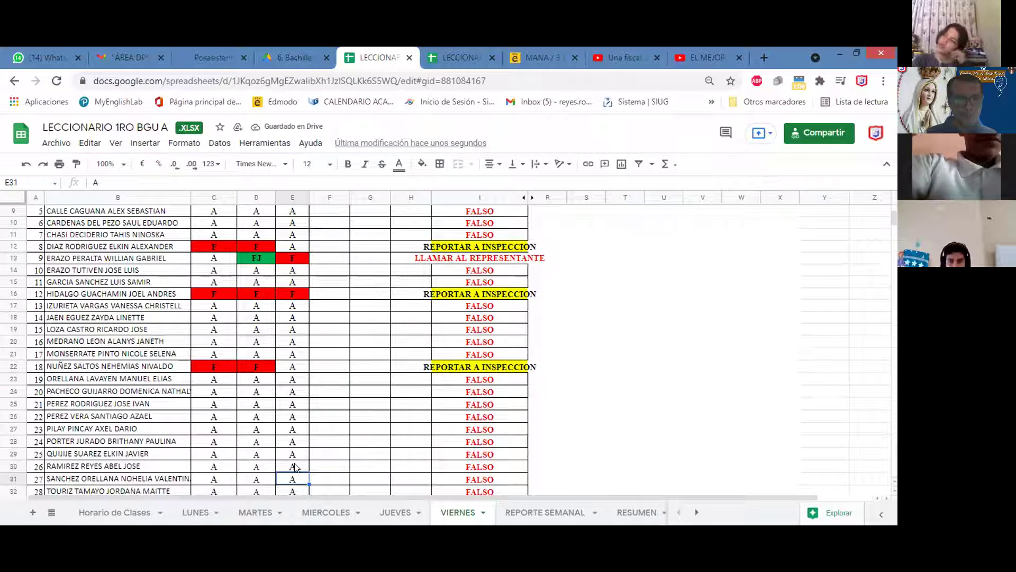
key("Down")
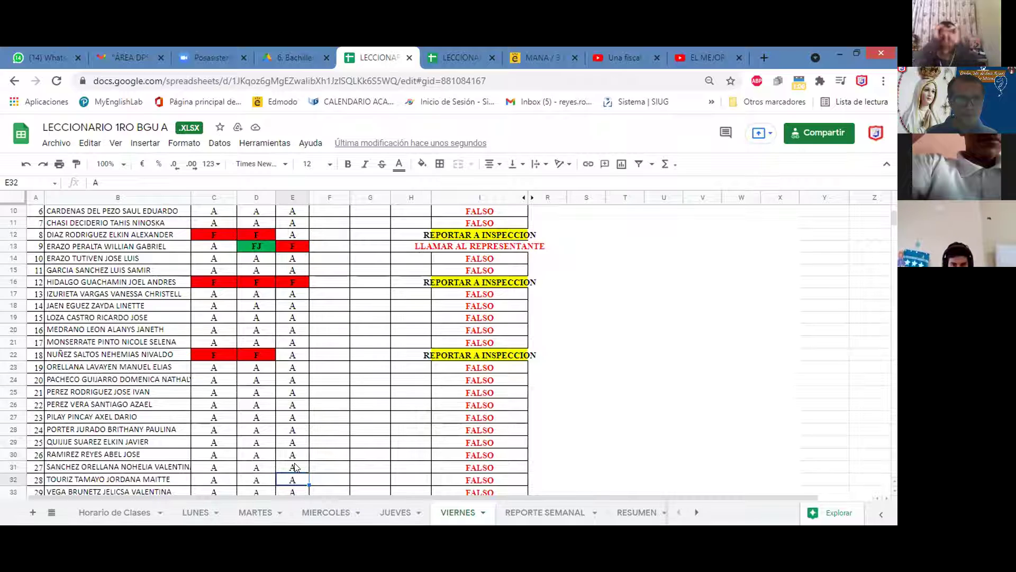
key("Down")
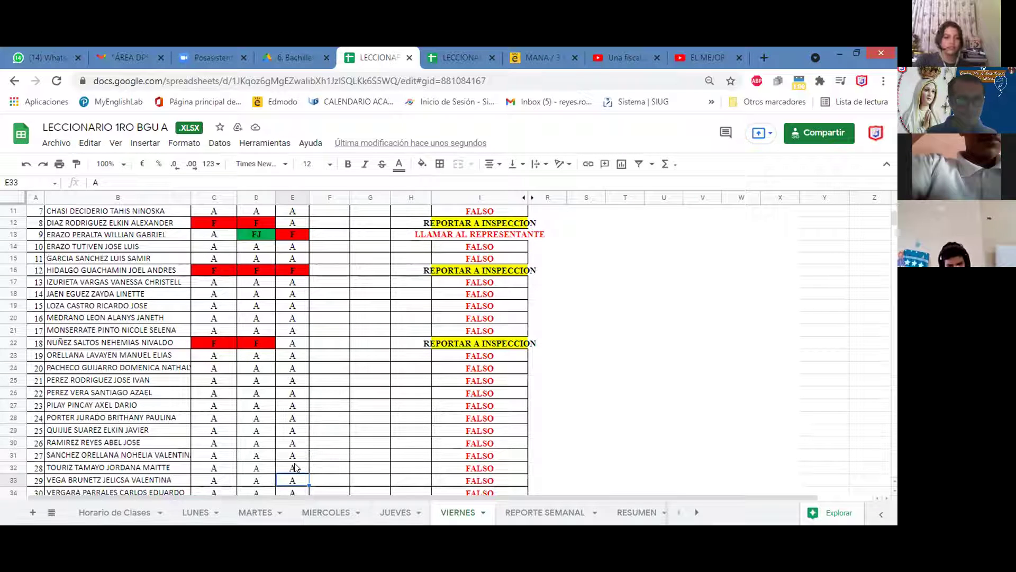
left_click(295, 467)
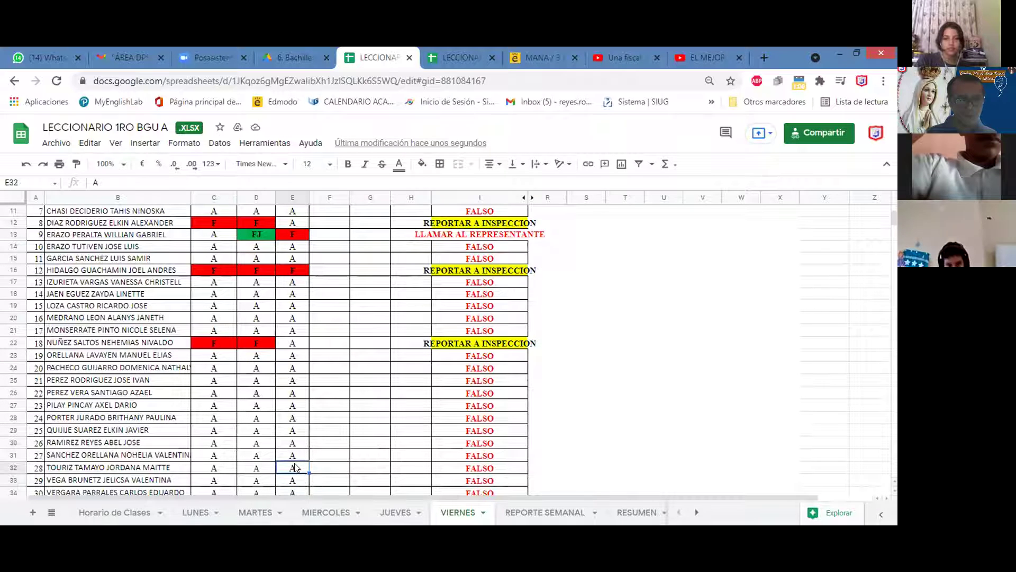
key("Down")
key("Down")
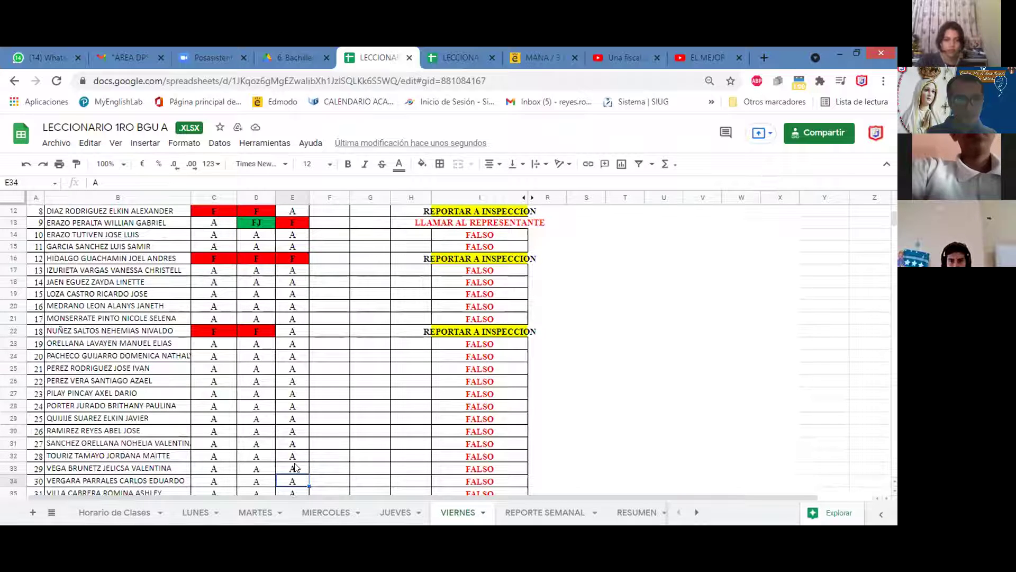
key("Down")
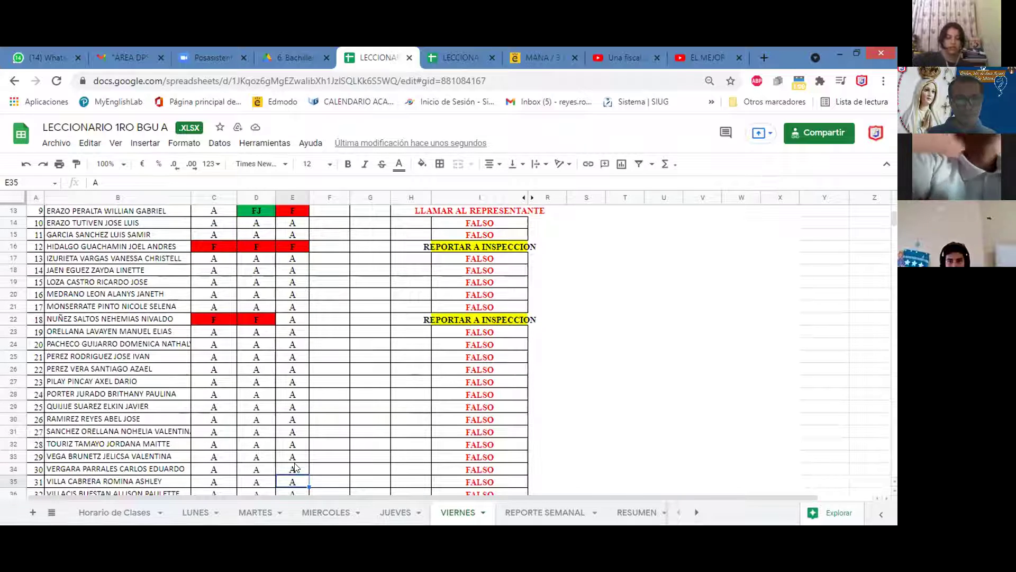
key("Down")
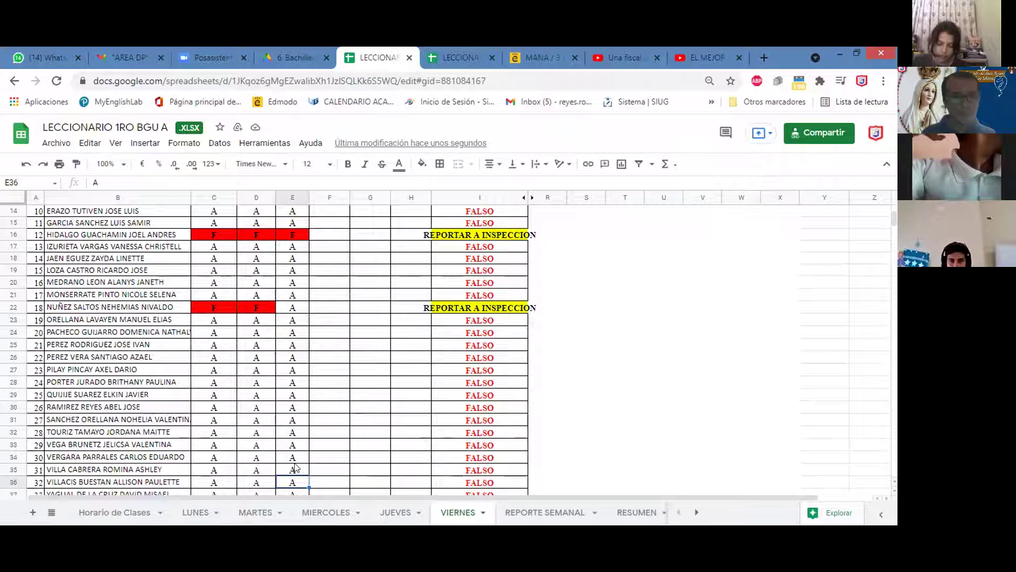
key("Return")
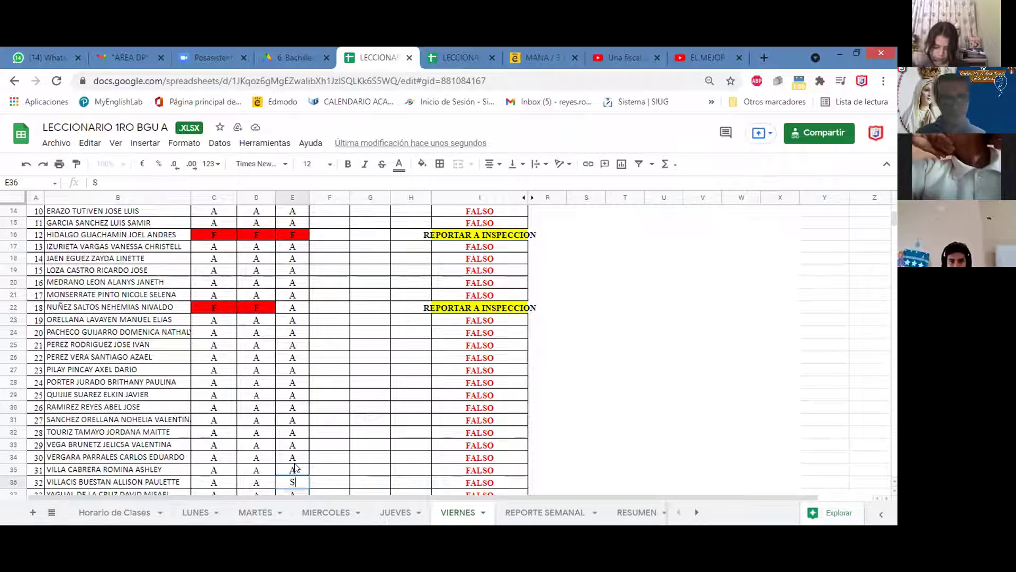
key("Return")
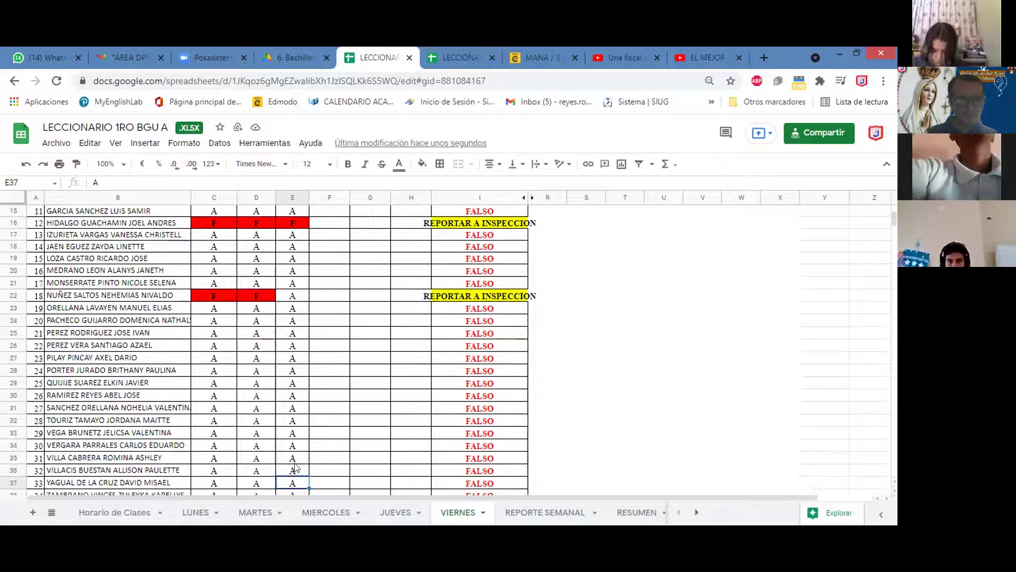
key("Down")
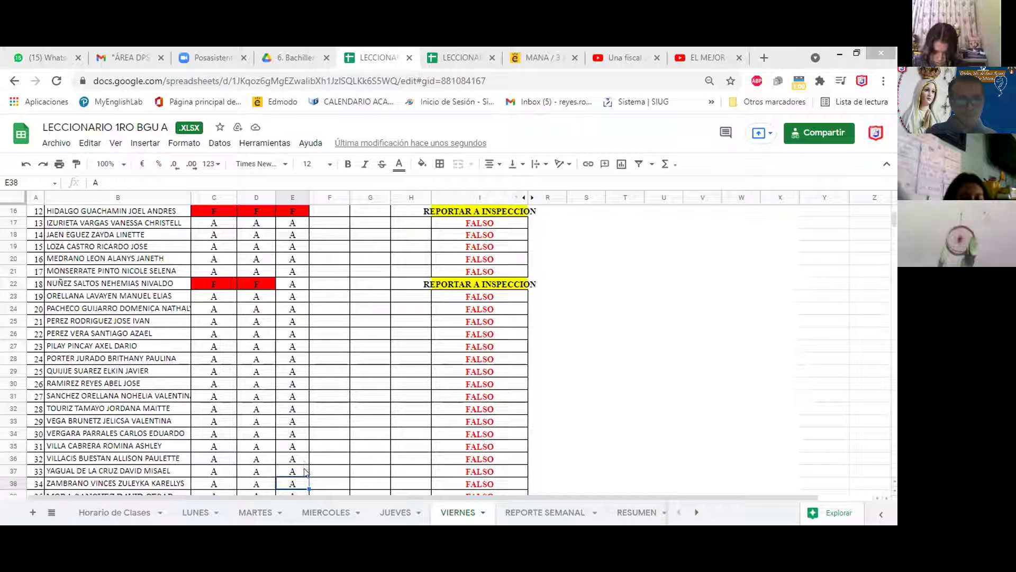
scroll(297, 476, "down", 4)
left_click(292, 353)
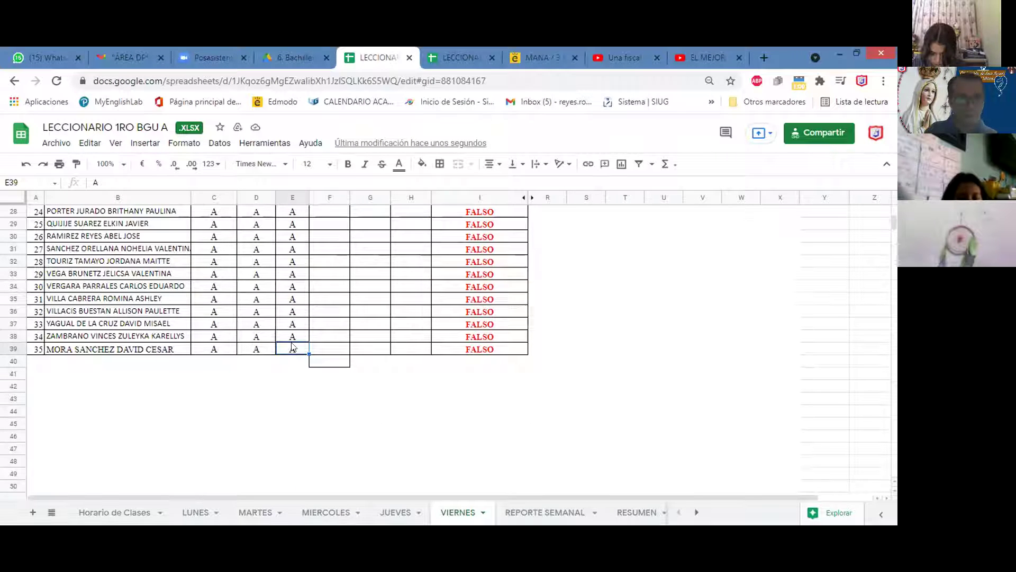
left_click(292, 302)
Review the FILOSOFÍA column again from the first student, checking the marks of students 9 and 12 in cells E13 and E16.
scroll(292, 307, "up", 8)
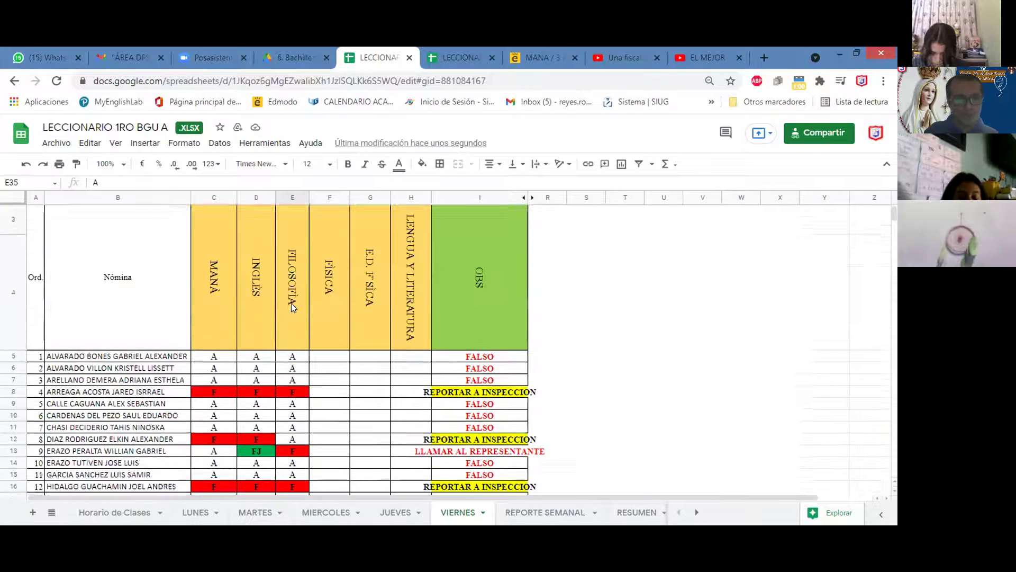
scroll(292, 307, "down", 3)
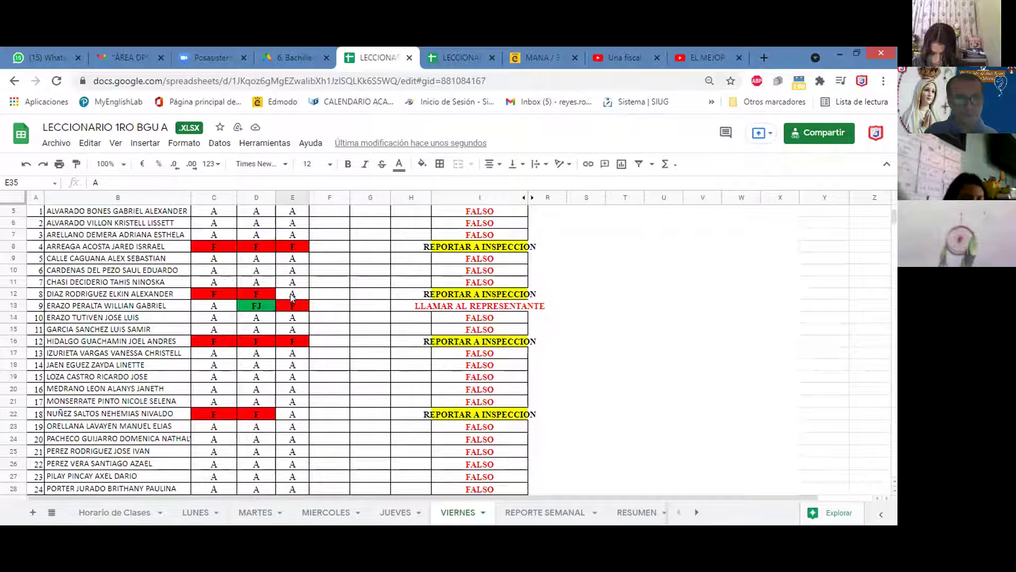
left_click(291, 302)
left_click(297, 344)
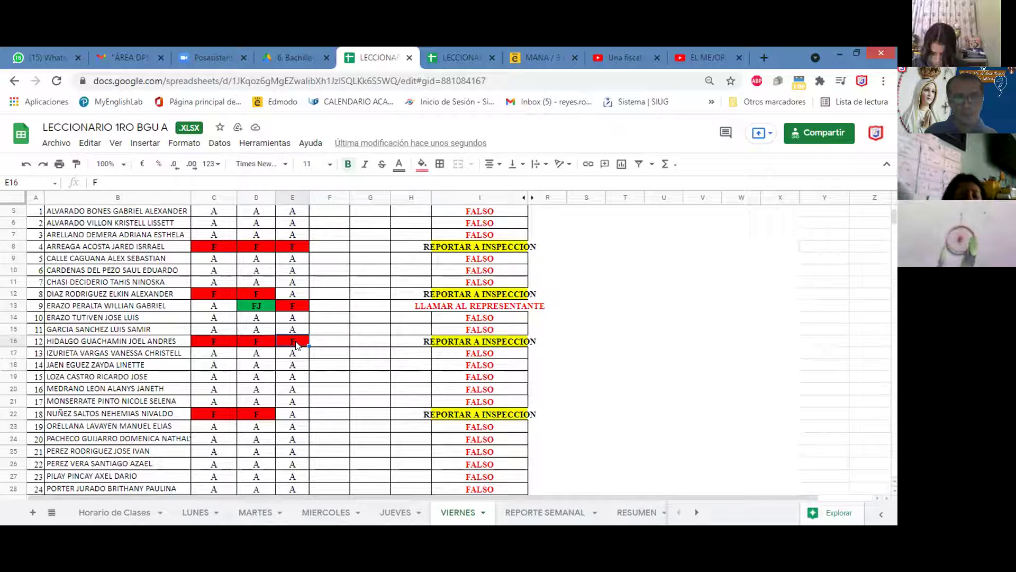